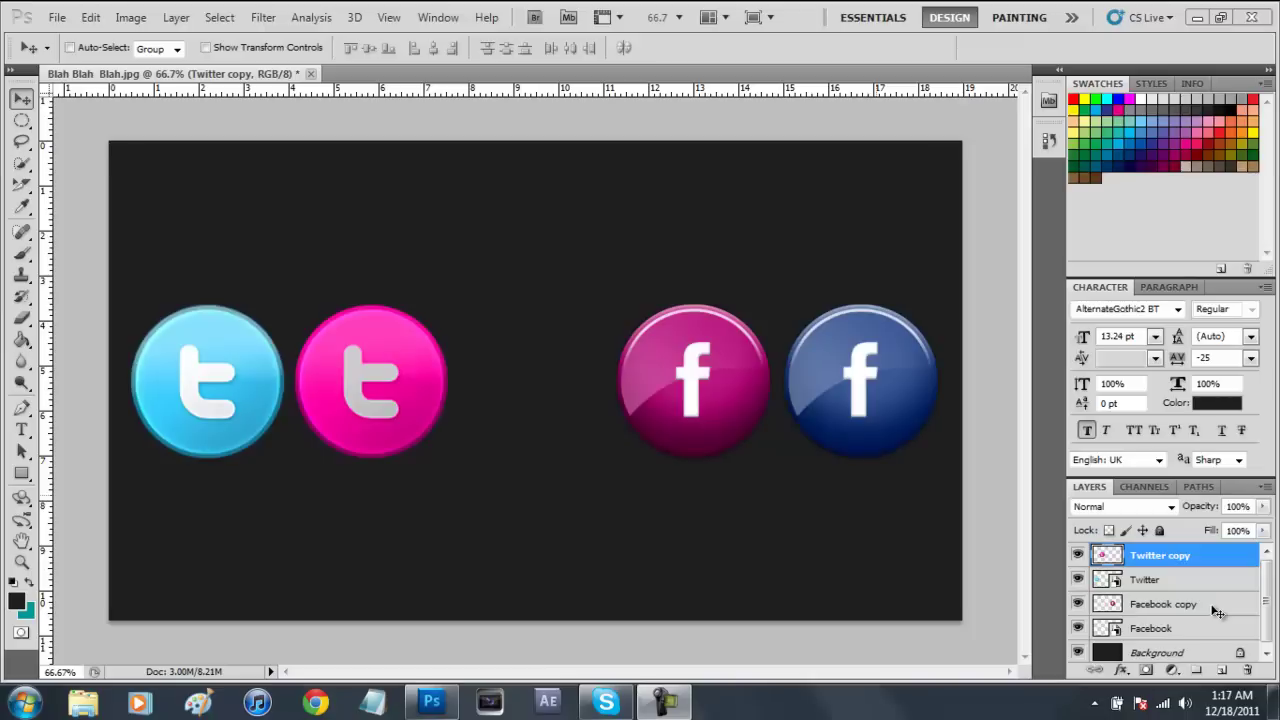
# Create a new 1366×768 document and fill the canvas dark grey with the Paint Bucket
pyautogui.click(57, 17)
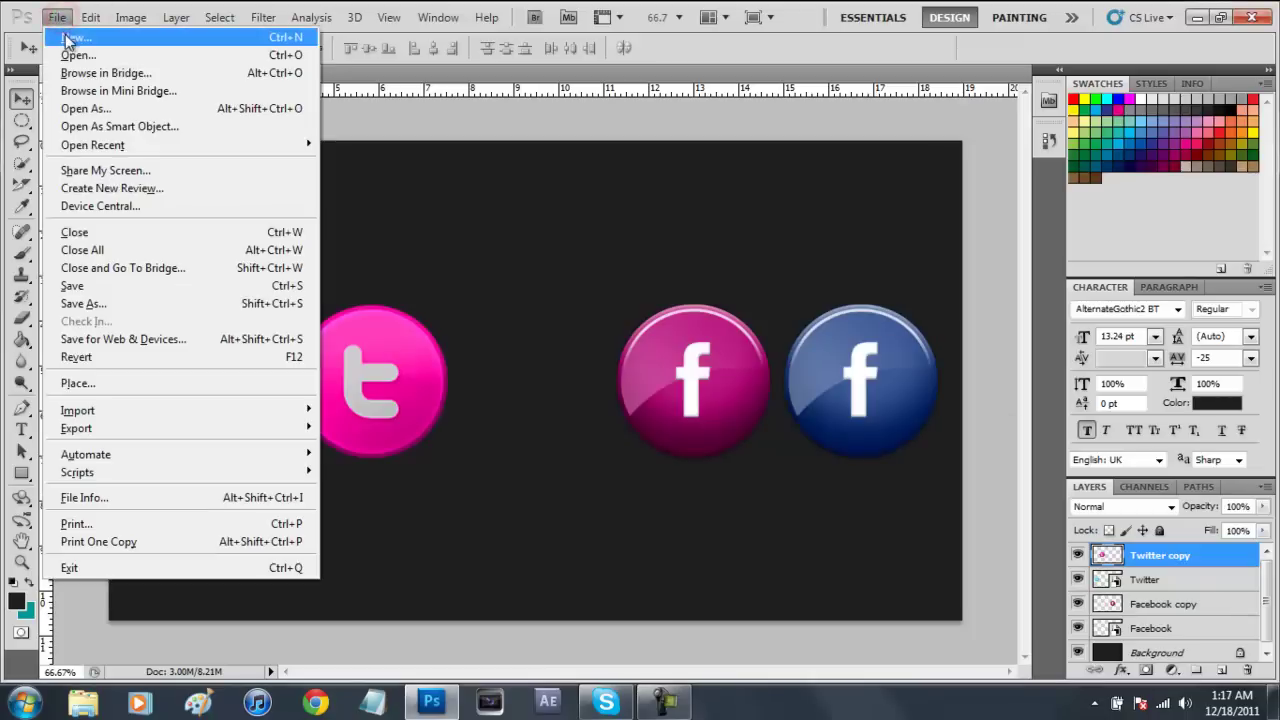
pyautogui.click(58, 18)
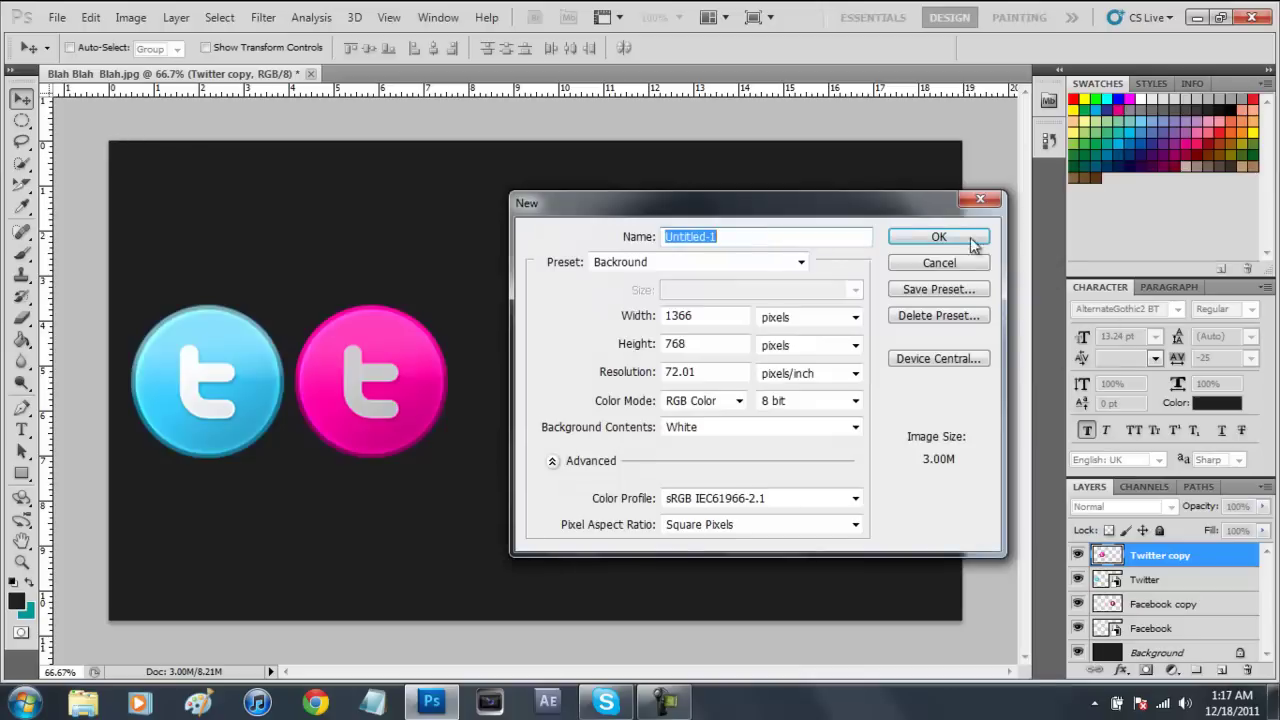
pyautogui.click(939, 238)
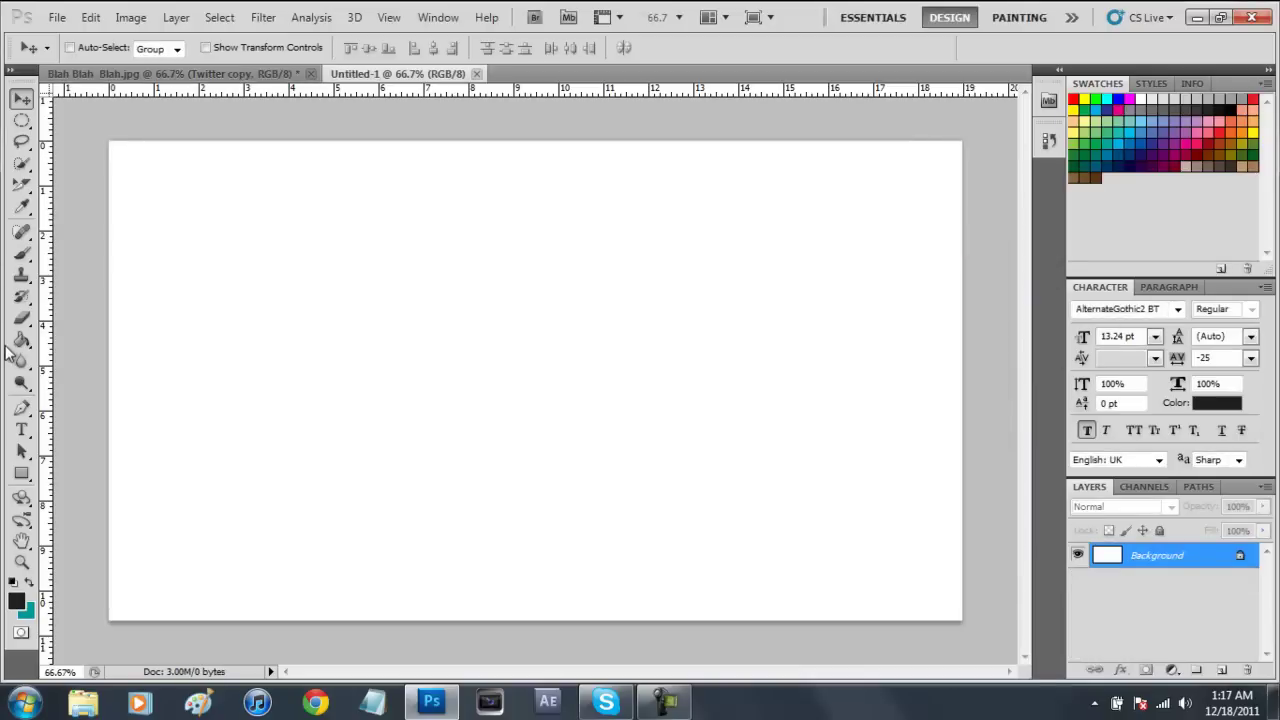
pyautogui.click(16, 340)
pyautogui.click(275, 342)
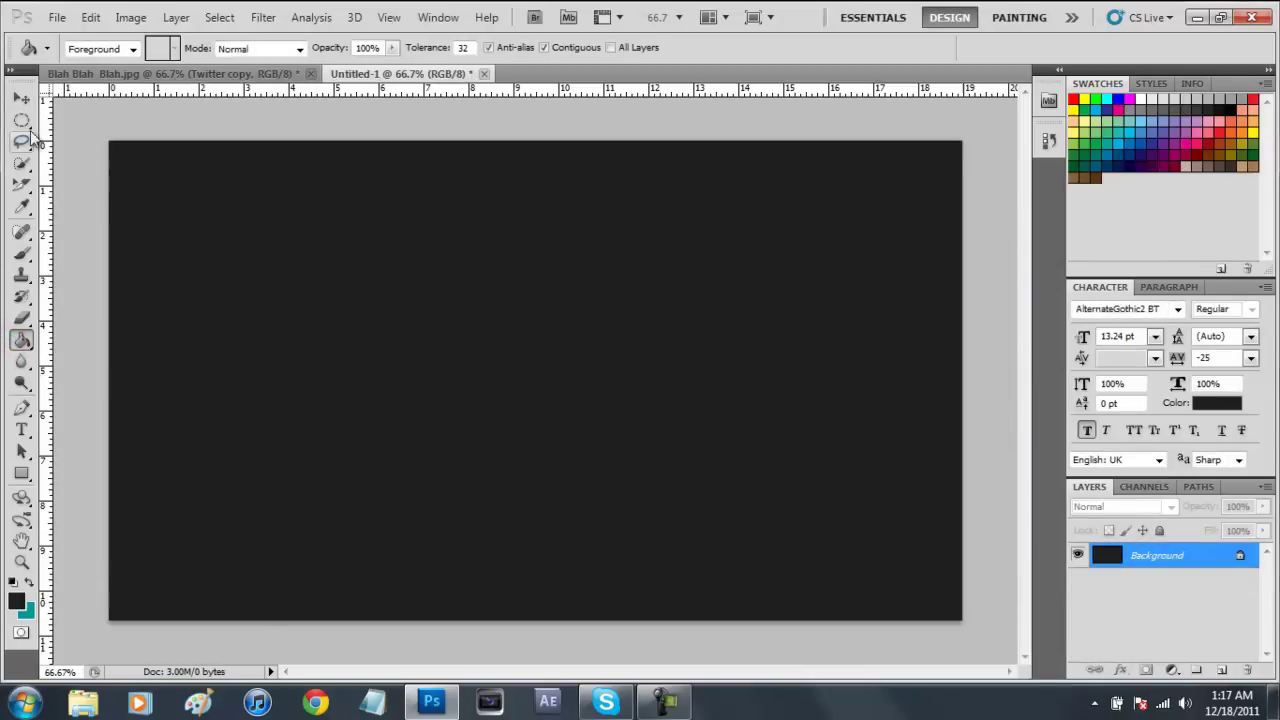
pyautogui.click(21, 98)
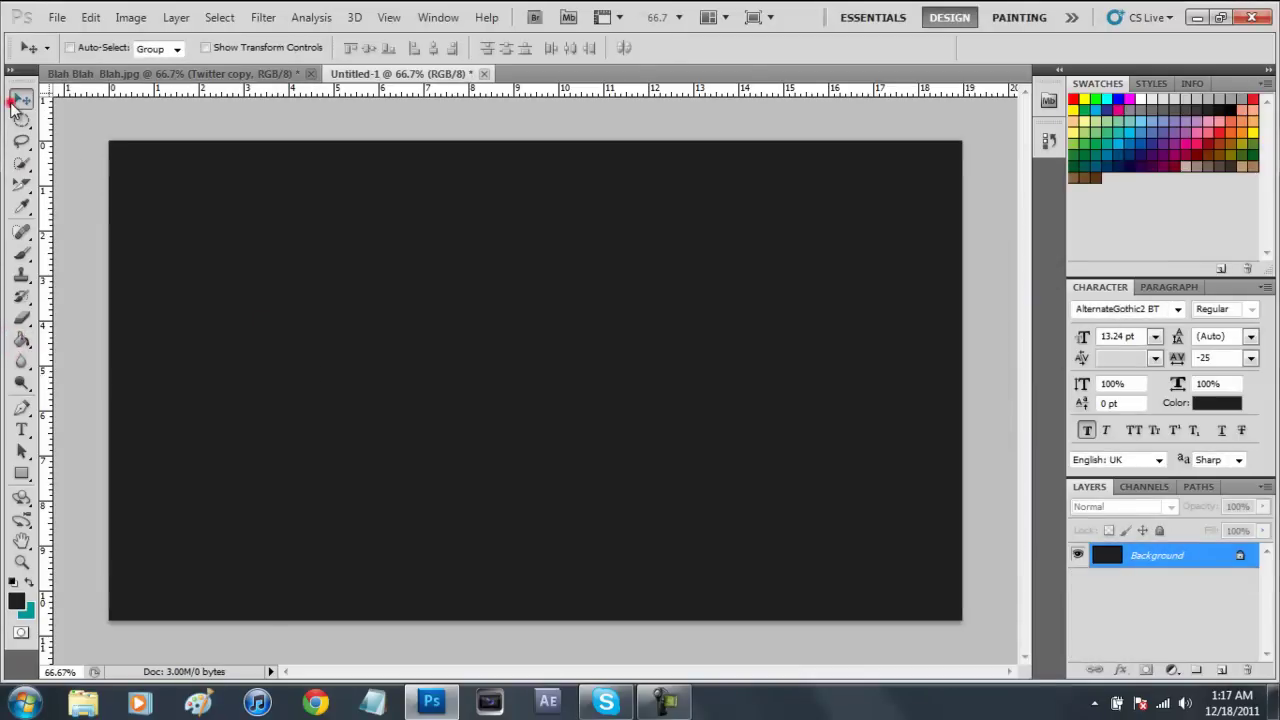
# Drag the Facebook and Twitter icon files from the desktop into the document
pyautogui.click(1196, 18)
pyautogui.moveTo(666, 69); pyautogui.dragTo(540, 40)
pyautogui.click(627, 89)
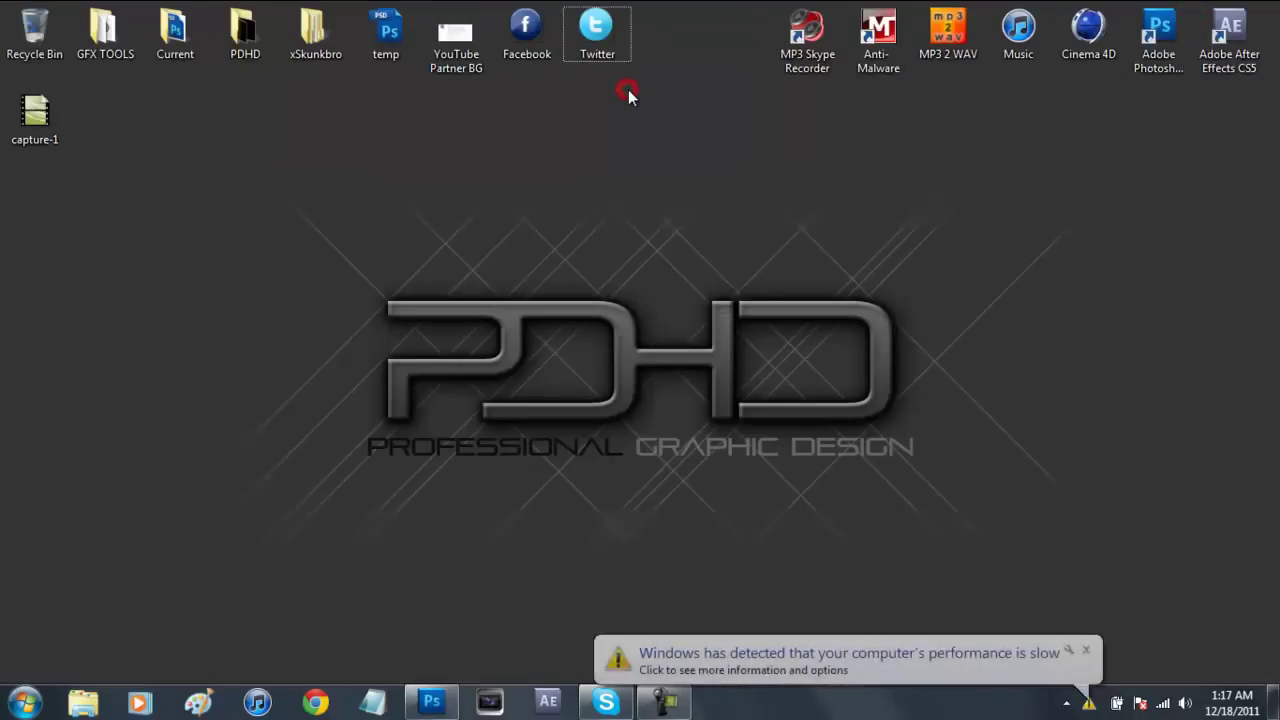
pyautogui.moveTo(678, 120); pyautogui.dragTo(451, 506)
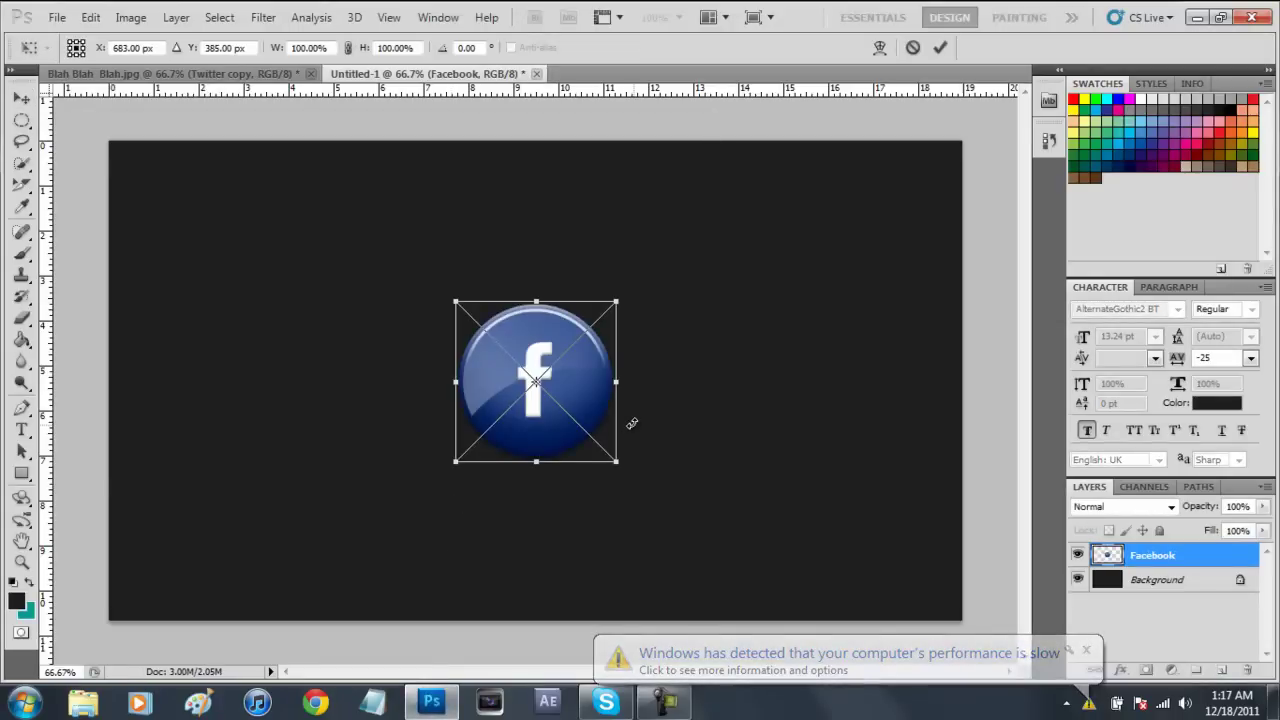
# Commit the Facebook emblem, then scale the Twitter emblem up to match and commit it
pyautogui.press('Return')
pyautogui.moveTo(577, 341); pyautogui.dragTo(615, 301)
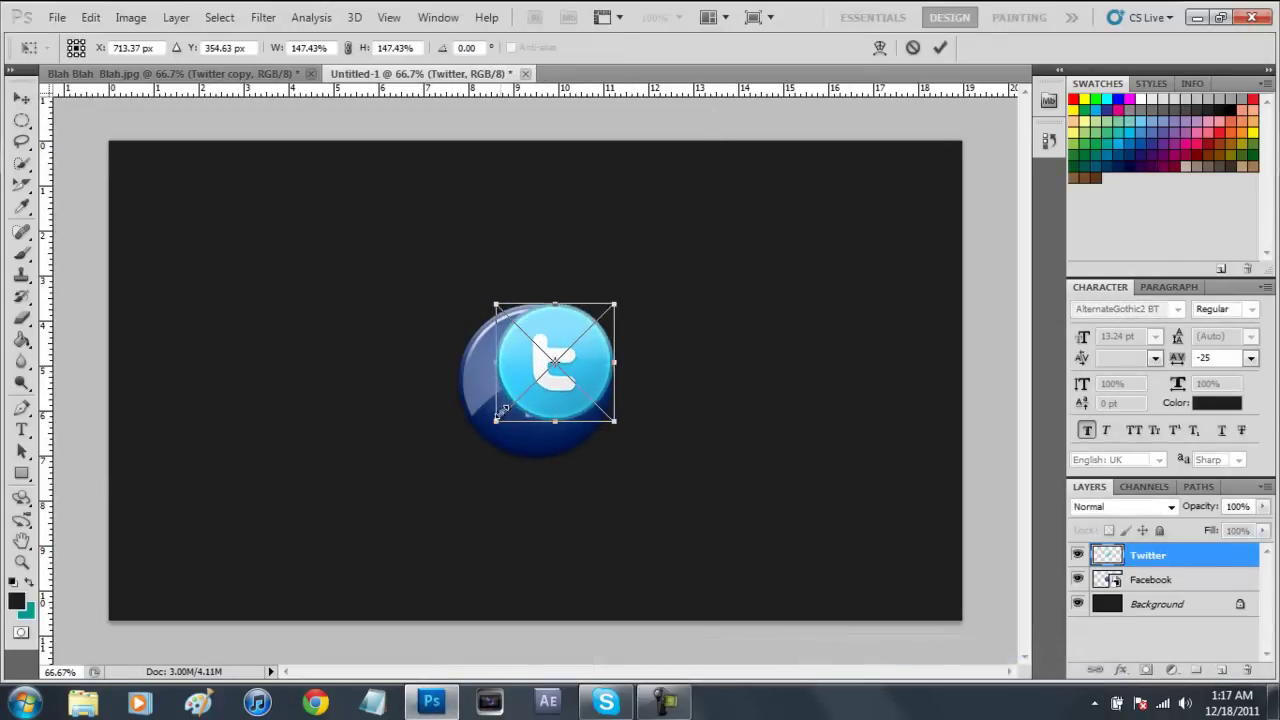
pyautogui.moveTo(497, 422); pyautogui.dragTo(469, 463)
pyautogui.press('Return')
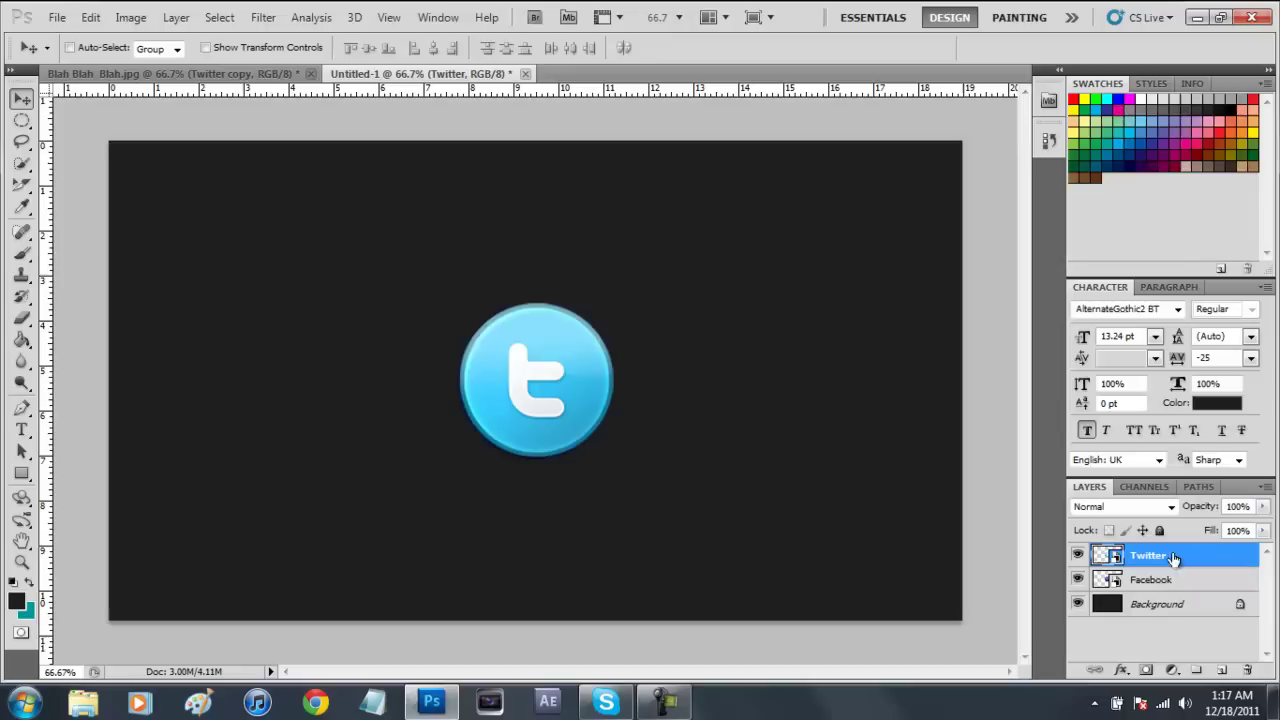
# Move the Twitter emblem to the left and the Facebook emblem to the right
pyautogui.moveTo(510, 372); pyautogui.dragTo(242, 380)
pyautogui.click(1177, 578)
pyautogui.moveTo(516, 364); pyautogui.dragTo(801, 400)
# Rasterize the Facebook layer, then the Twitter layer, via the layer context menu
pyautogui.click(1183, 556)
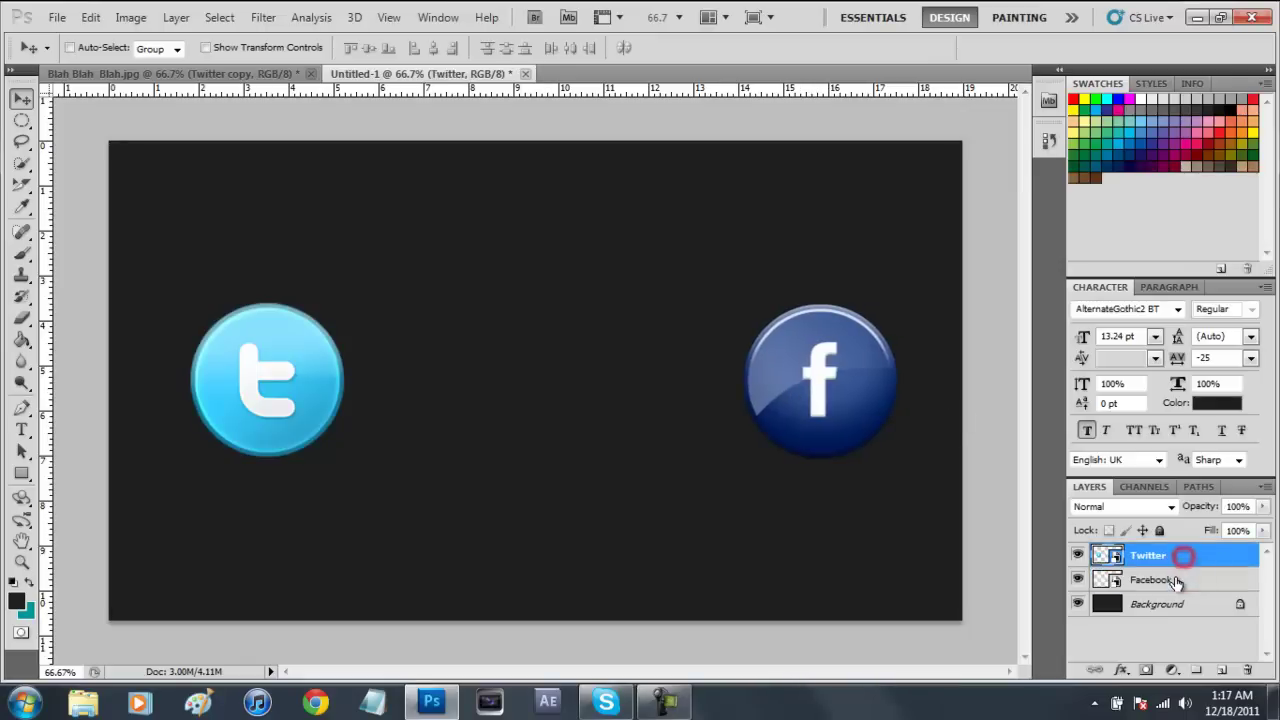
pyautogui.click(1170, 578)
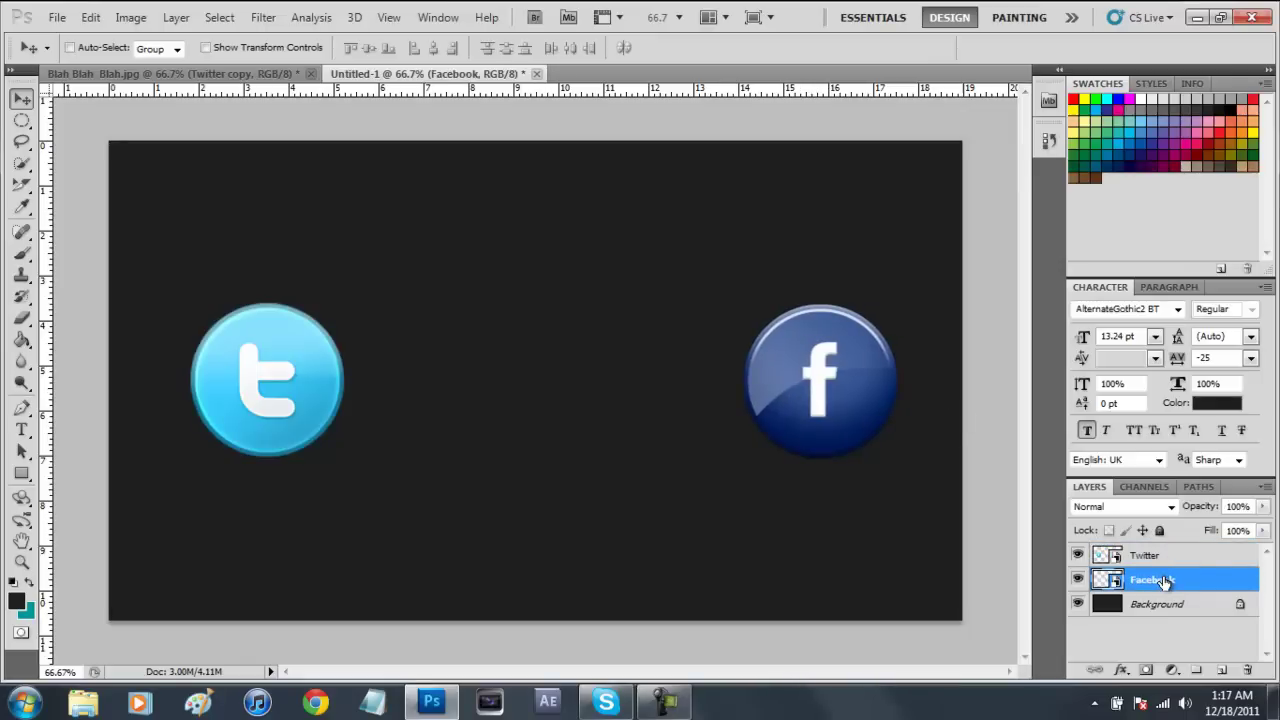
pyautogui.rightClick(1163, 582)
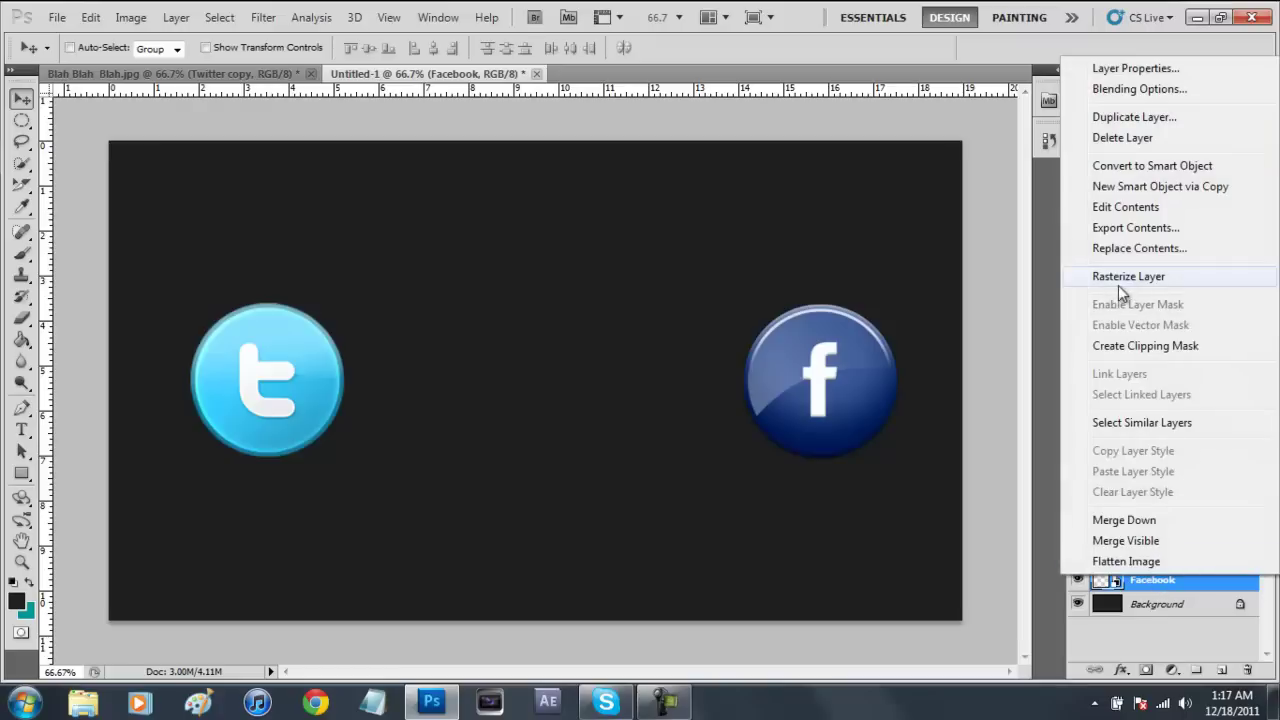
pyautogui.click(1121, 280)
pyautogui.click(1163, 560)
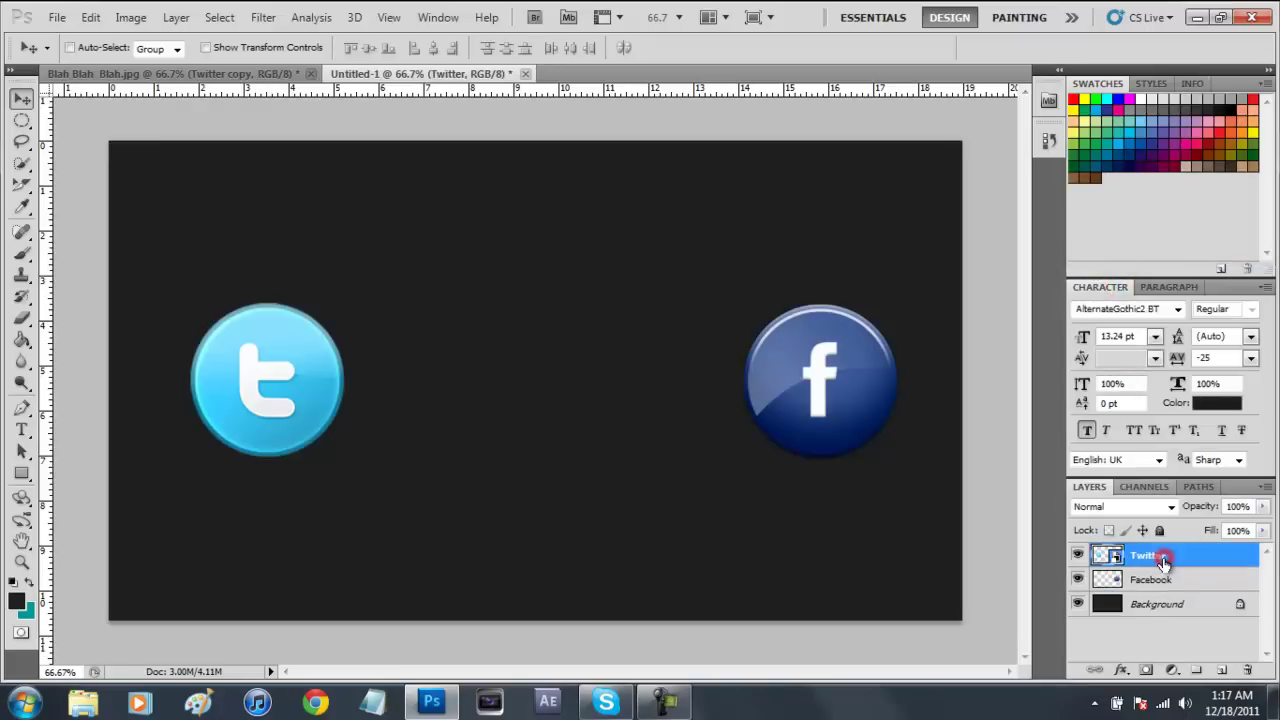
pyautogui.rightClick(1163, 563)
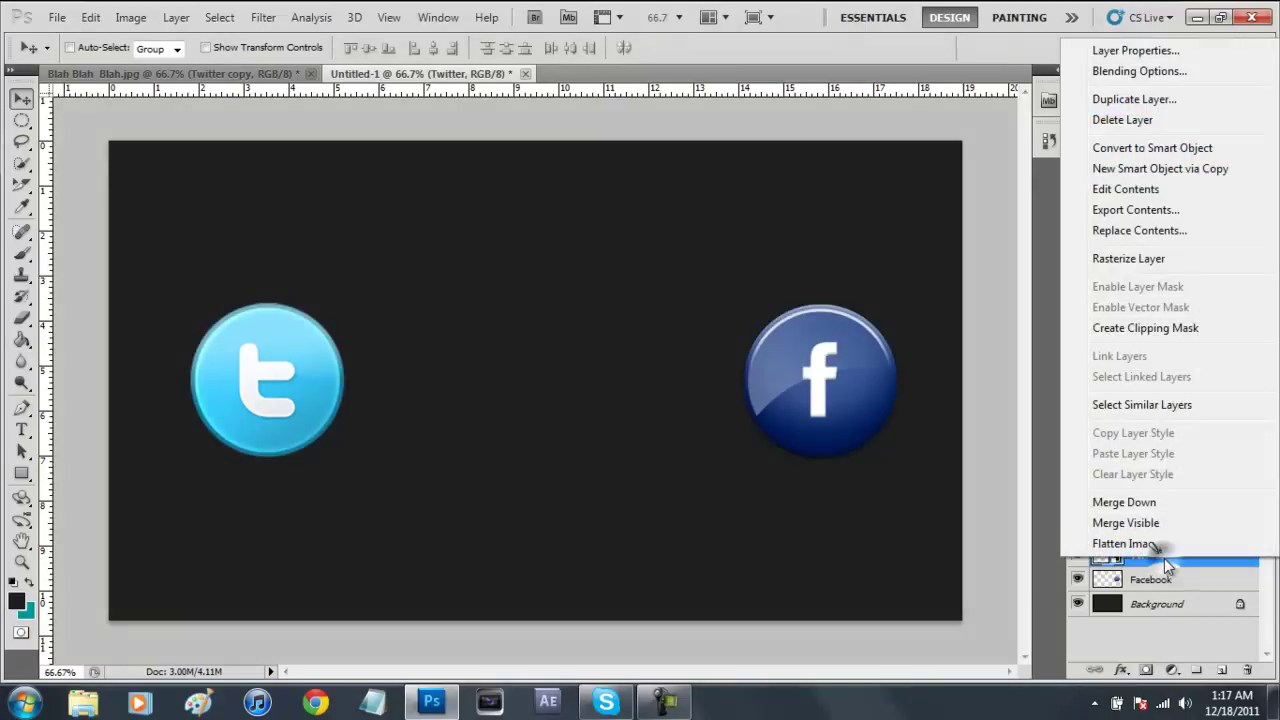
pyautogui.click(1140, 268)
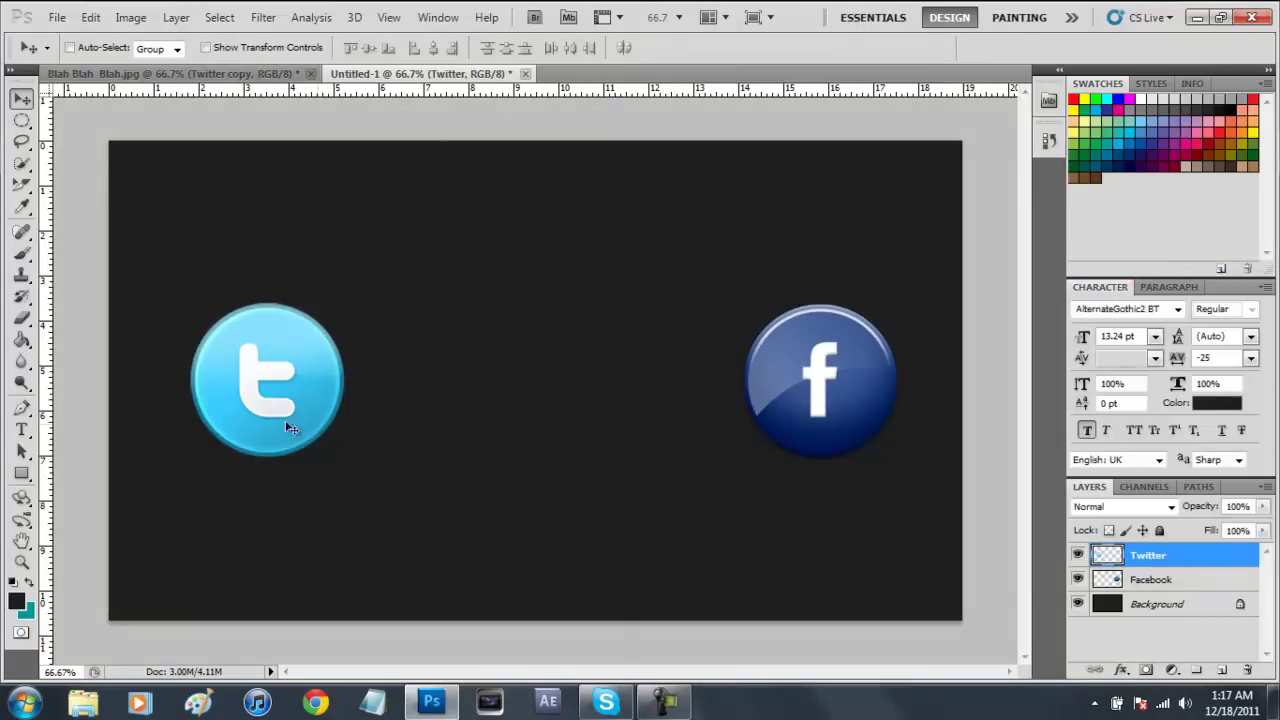
# Apply Hue/Saturation to the Twitter layer: Hue +106, Saturation +100, Lightness -10
pyautogui.click(133, 18)
pyautogui.moveTo(150, 66)
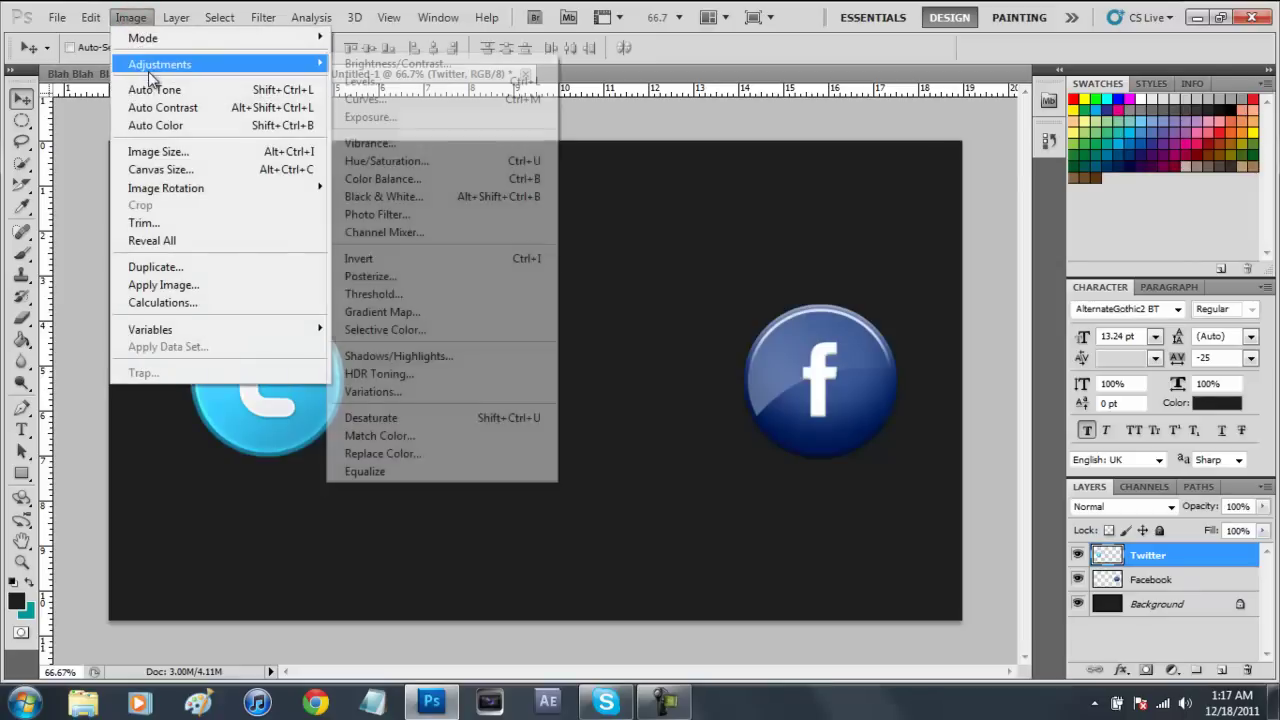
pyautogui.click(434, 161)
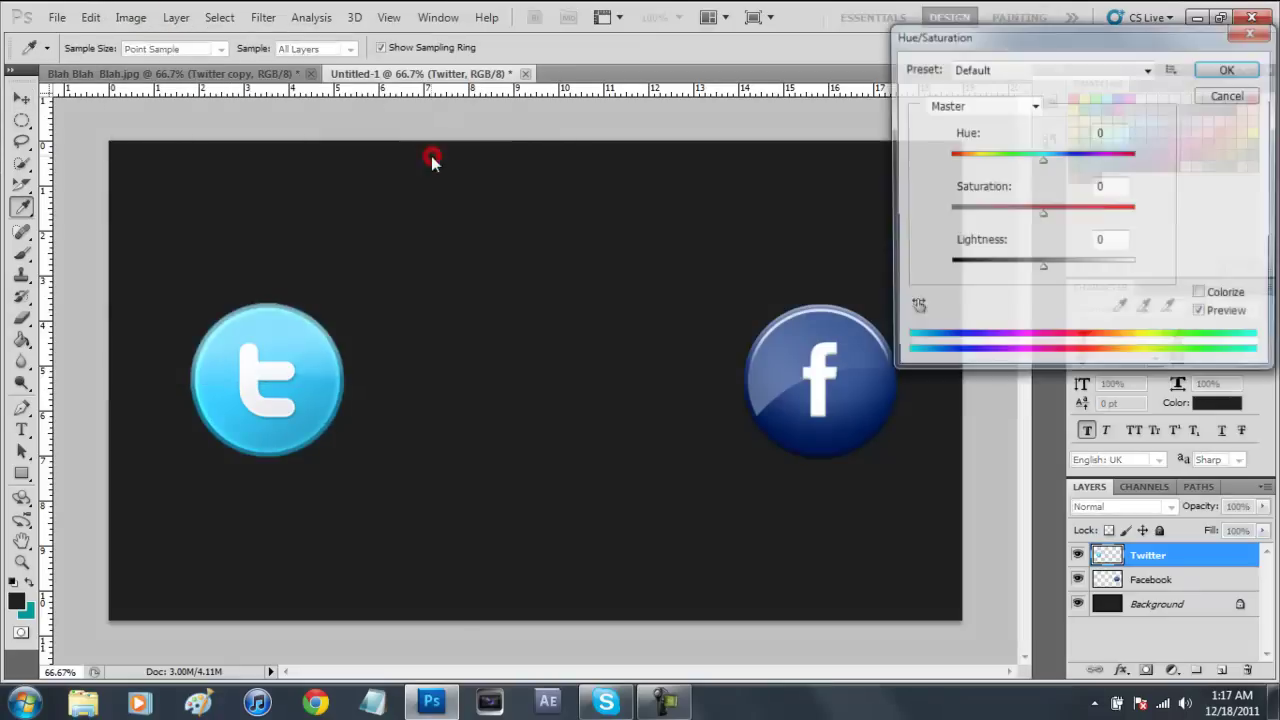
pyautogui.moveTo(1100, 35); pyautogui.dragTo(717, 207)
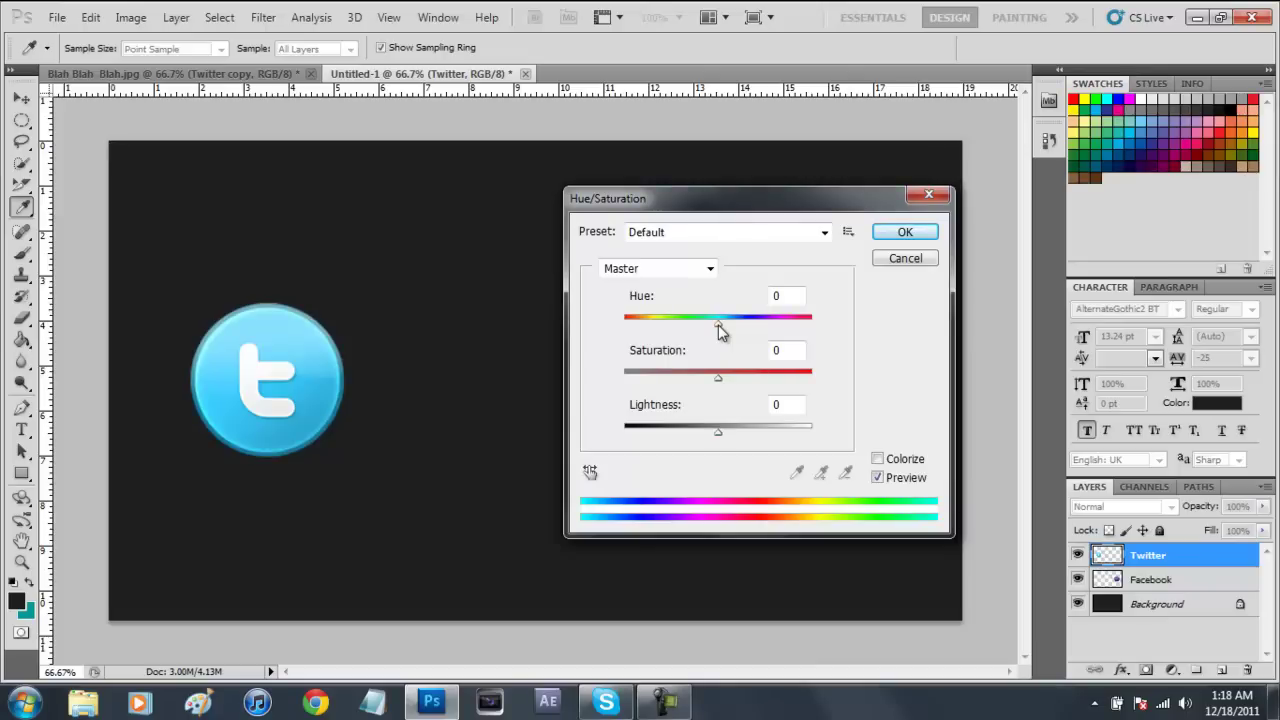
pyautogui.moveTo(718, 326); pyautogui.dragTo(785, 341)
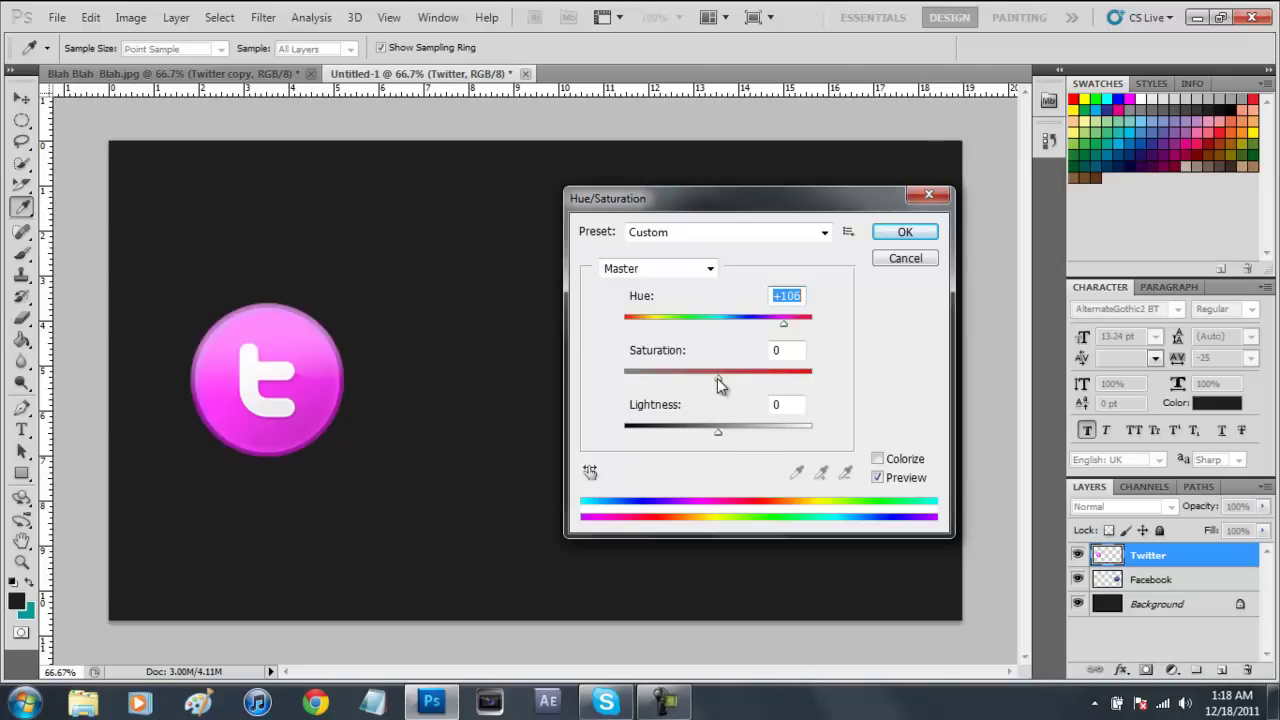
pyautogui.moveTo(718, 379); pyautogui.dragTo(780, 377)
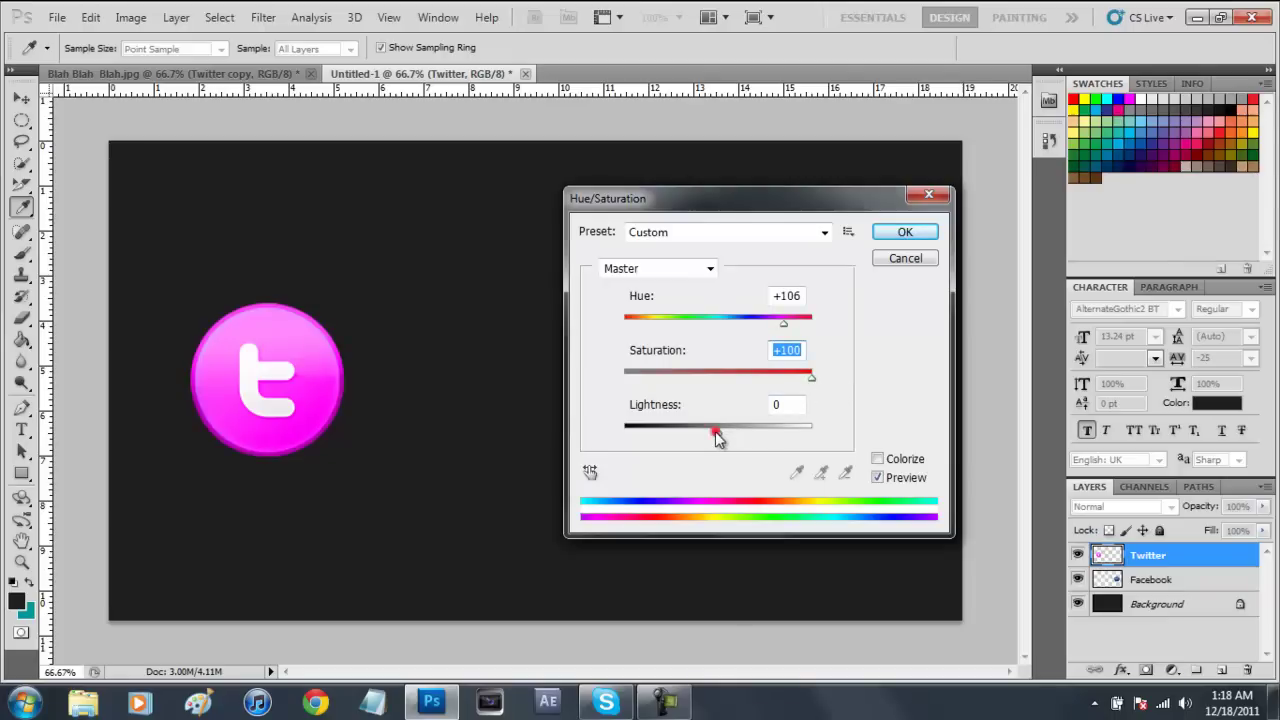
pyautogui.moveTo(719, 436); pyautogui.dragTo(713, 433)
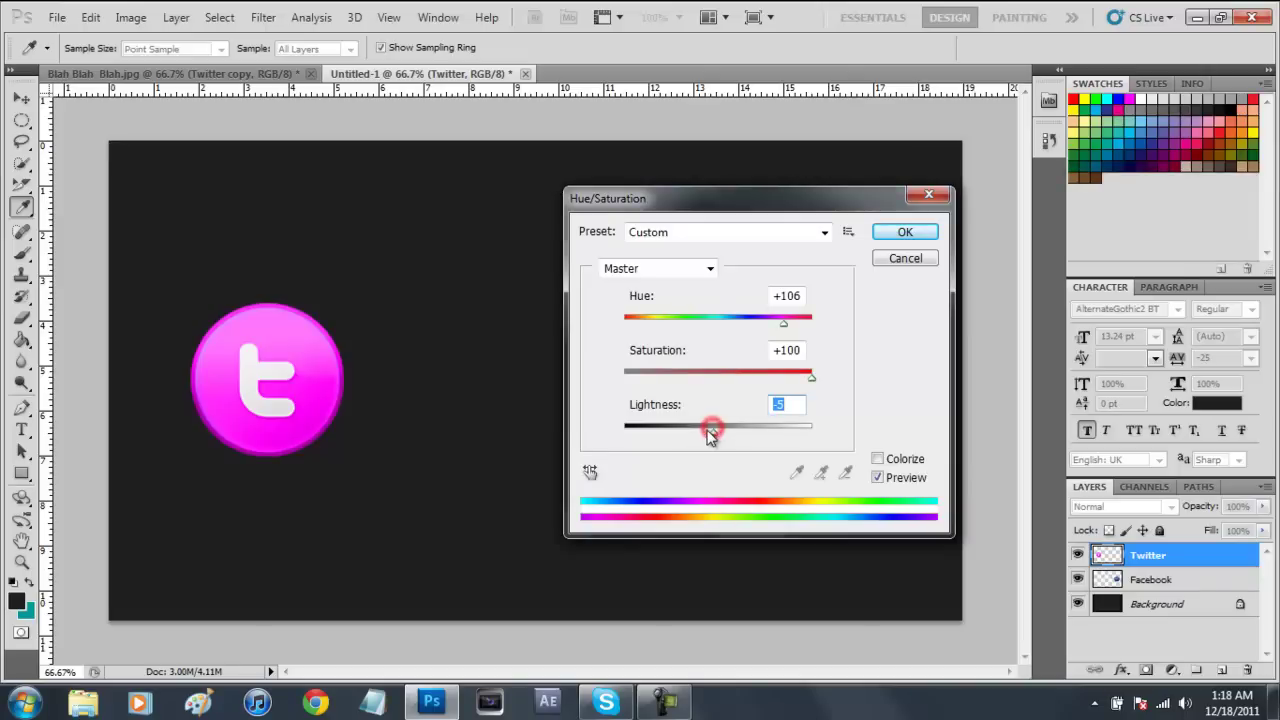
pyautogui.moveTo(706, 437)
pyautogui.mouseDown()
pyautogui.moveTo(680, 440)
pyautogui.moveTo(707, 437)
pyautogui.mouseUp()
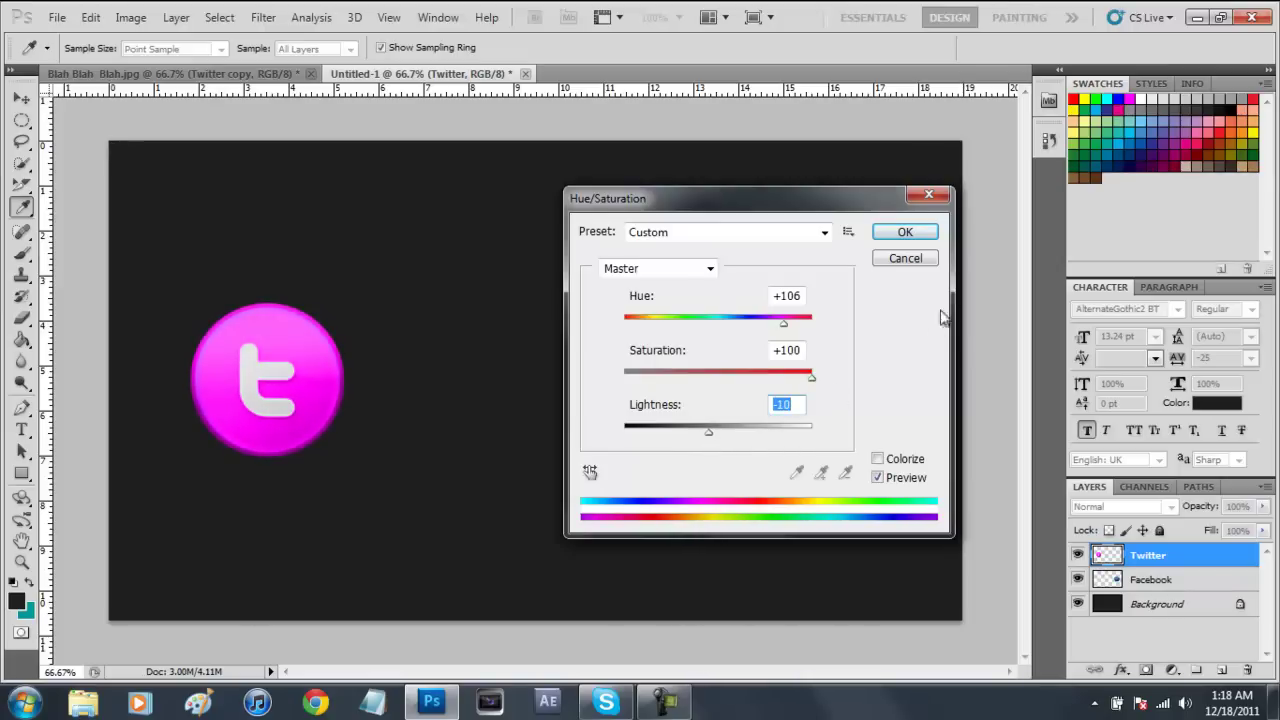
pyautogui.click(917, 237)
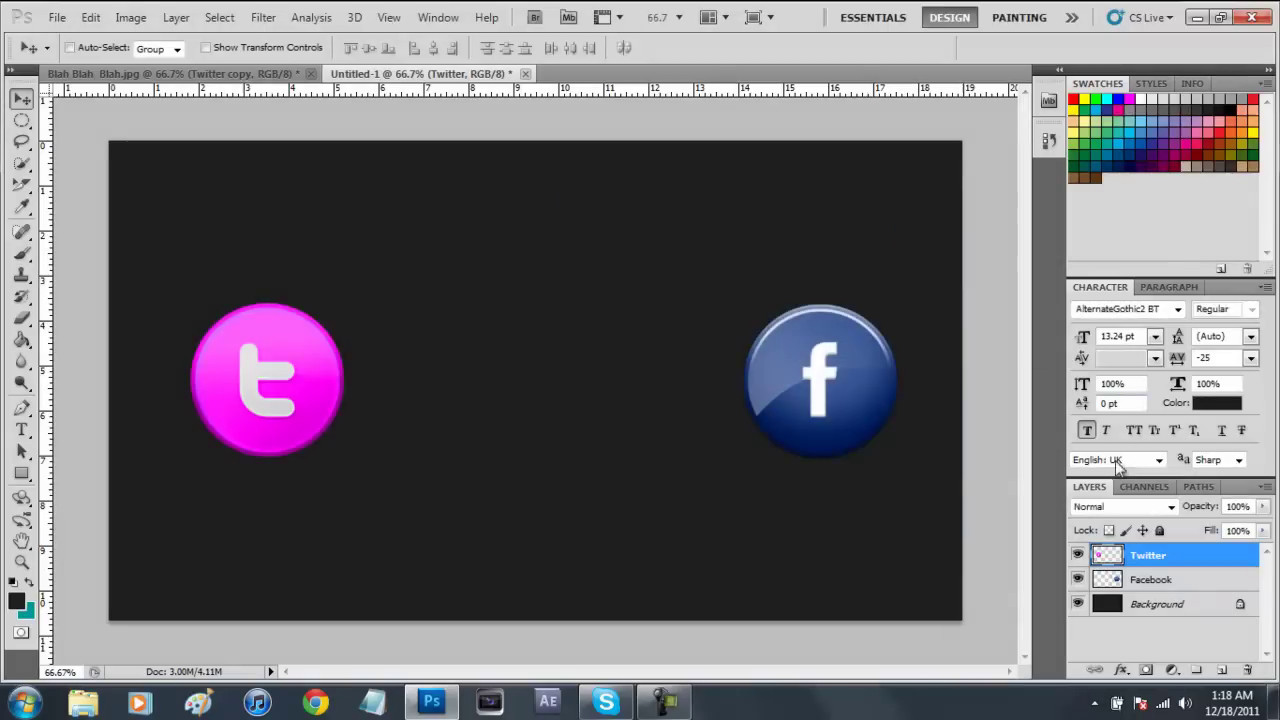
# Apply Hue/Saturation to the Facebook layer: Hue +77, Saturation +60, Lightness -5
pyautogui.click(1139, 583)
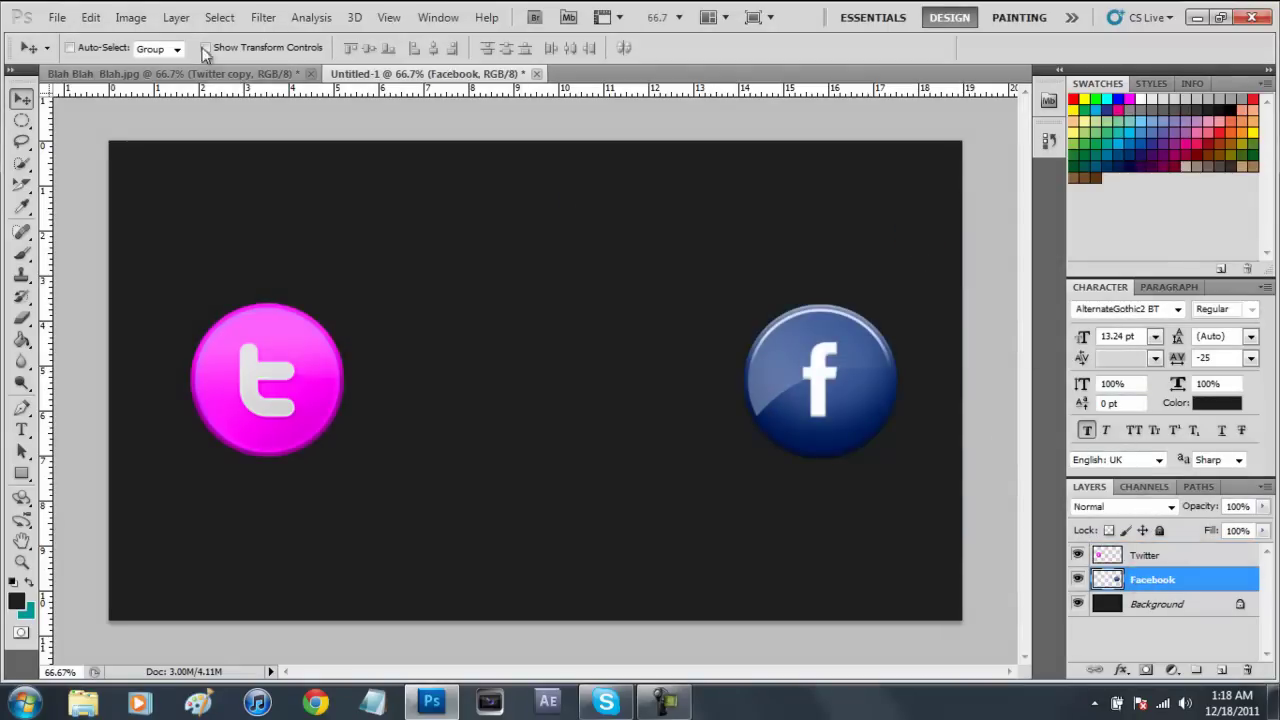
pyautogui.click(130, 18)
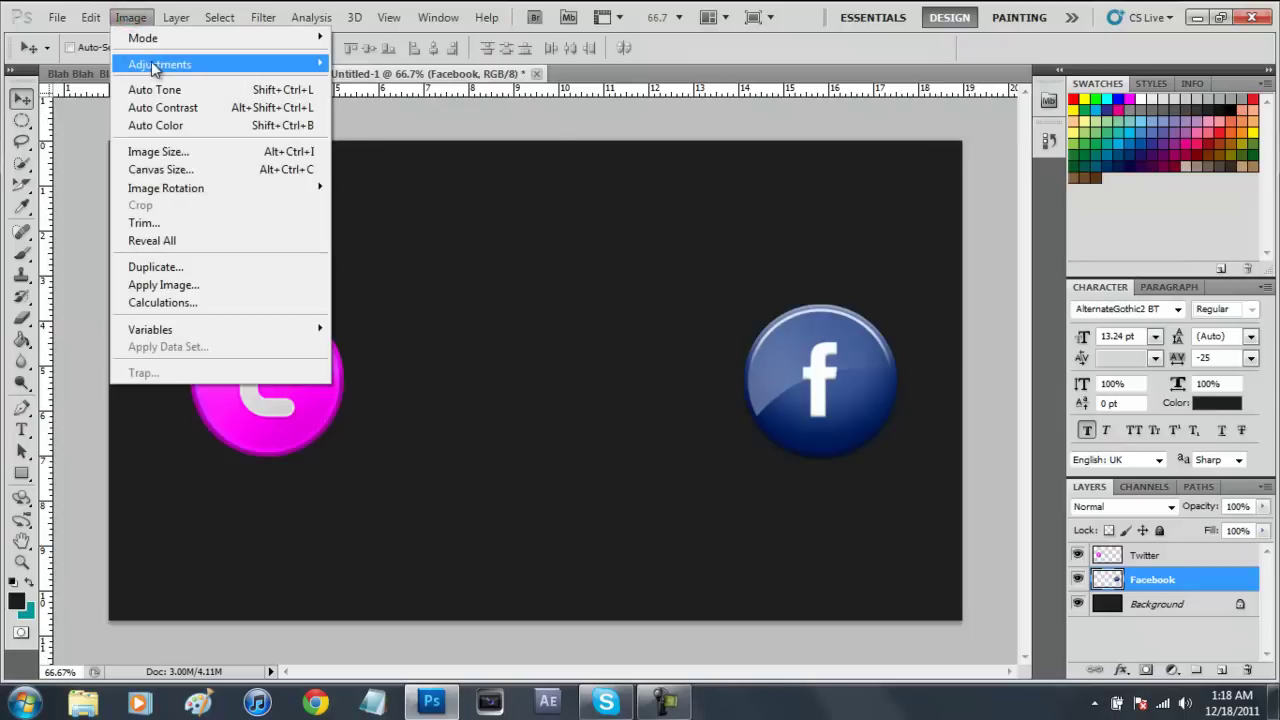
pyautogui.moveTo(283, 63)
pyautogui.click(424, 163)
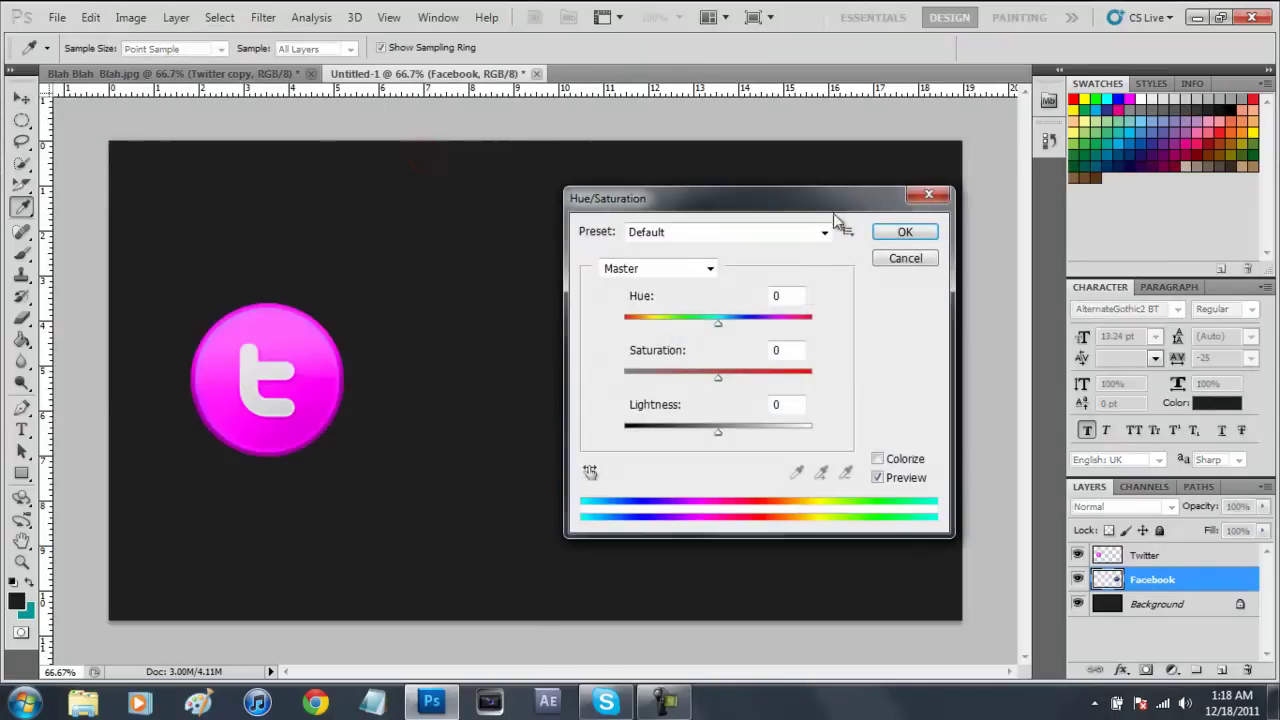
pyautogui.moveTo(836, 205); pyautogui.dragTo(429, 229)
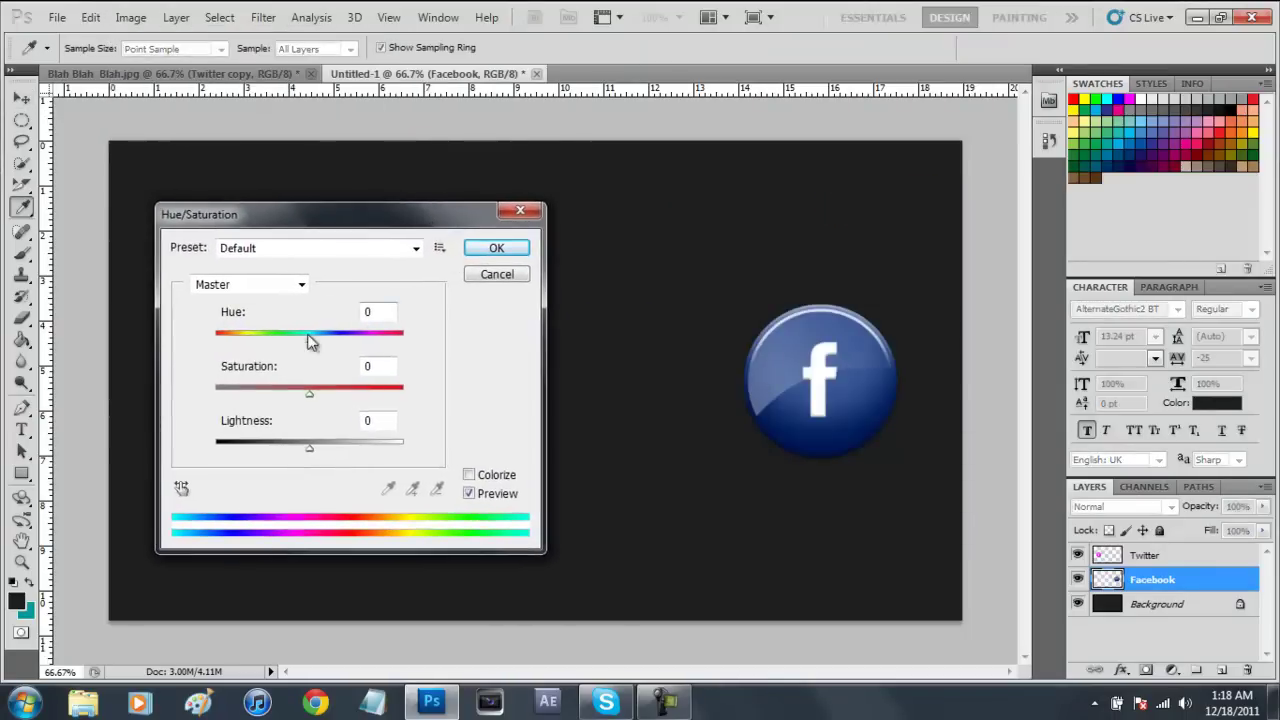
pyautogui.moveTo(310, 341); pyautogui.dragTo(364, 347)
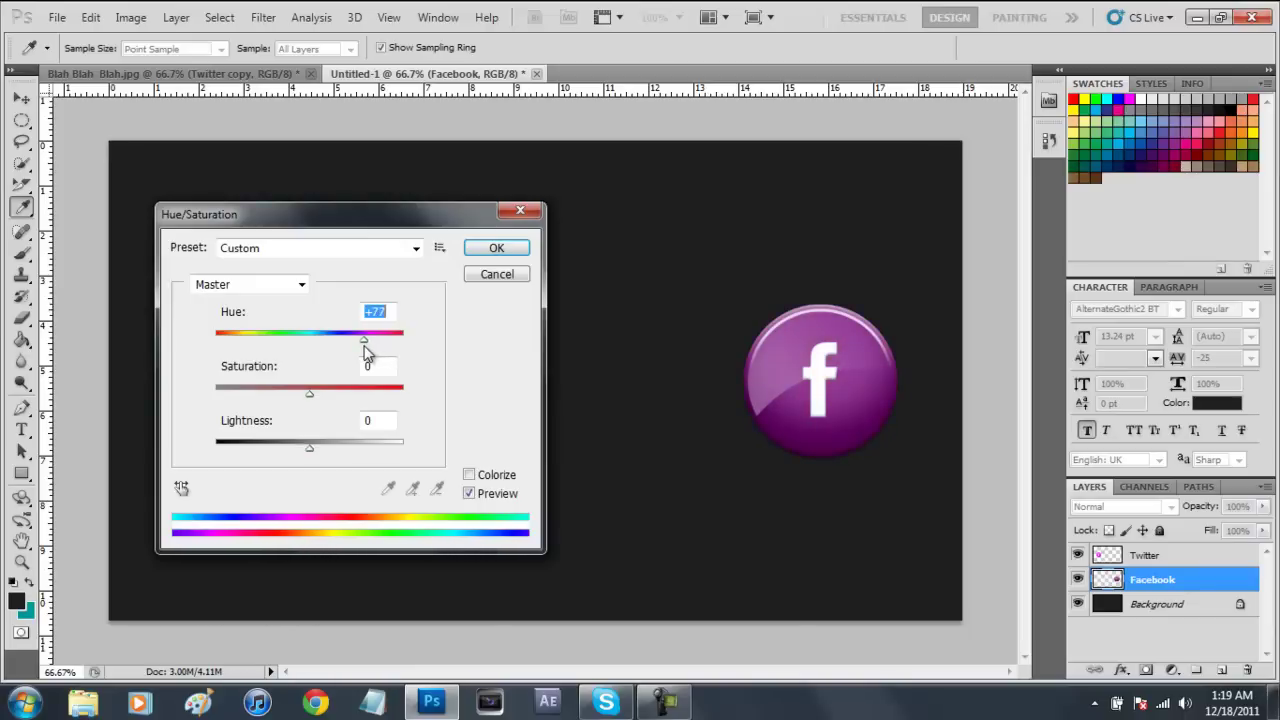
pyautogui.moveTo(312, 395); pyautogui.dragTo(368, 400)
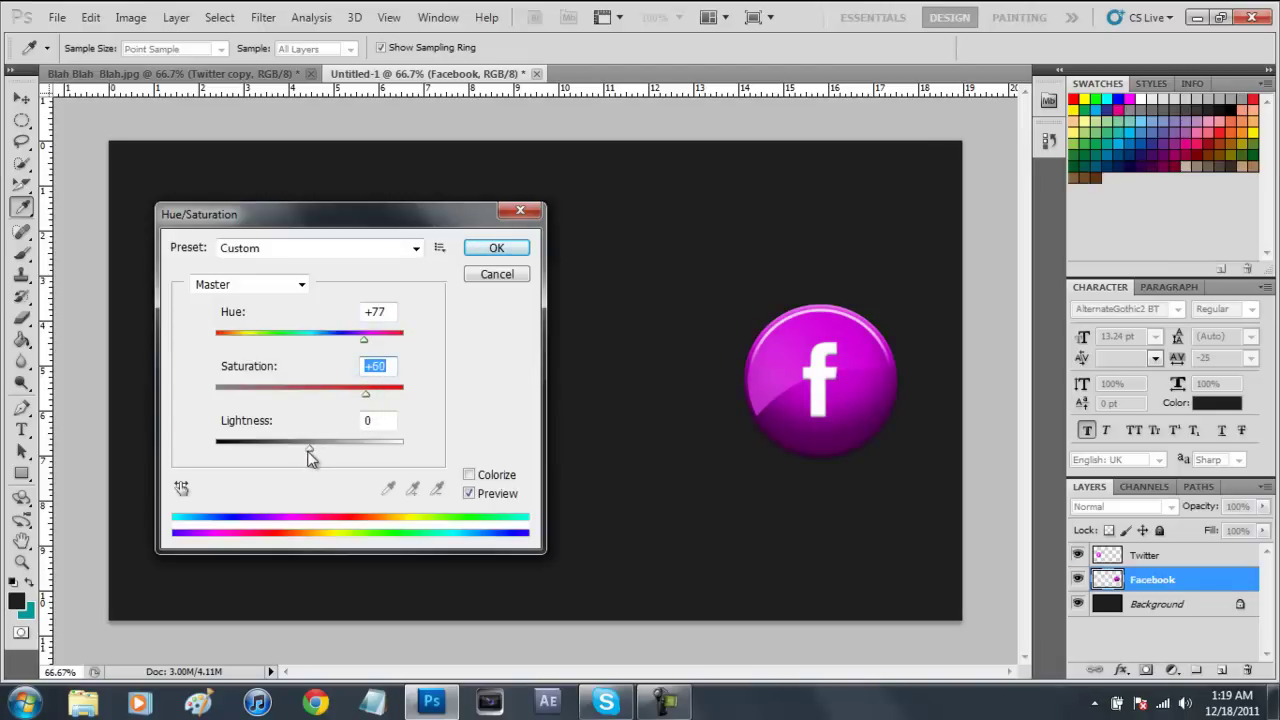
pyautogui.moveTo(309, 450); pyautogui.dragTo(313, 452)
pyautogui.click(467, 256)
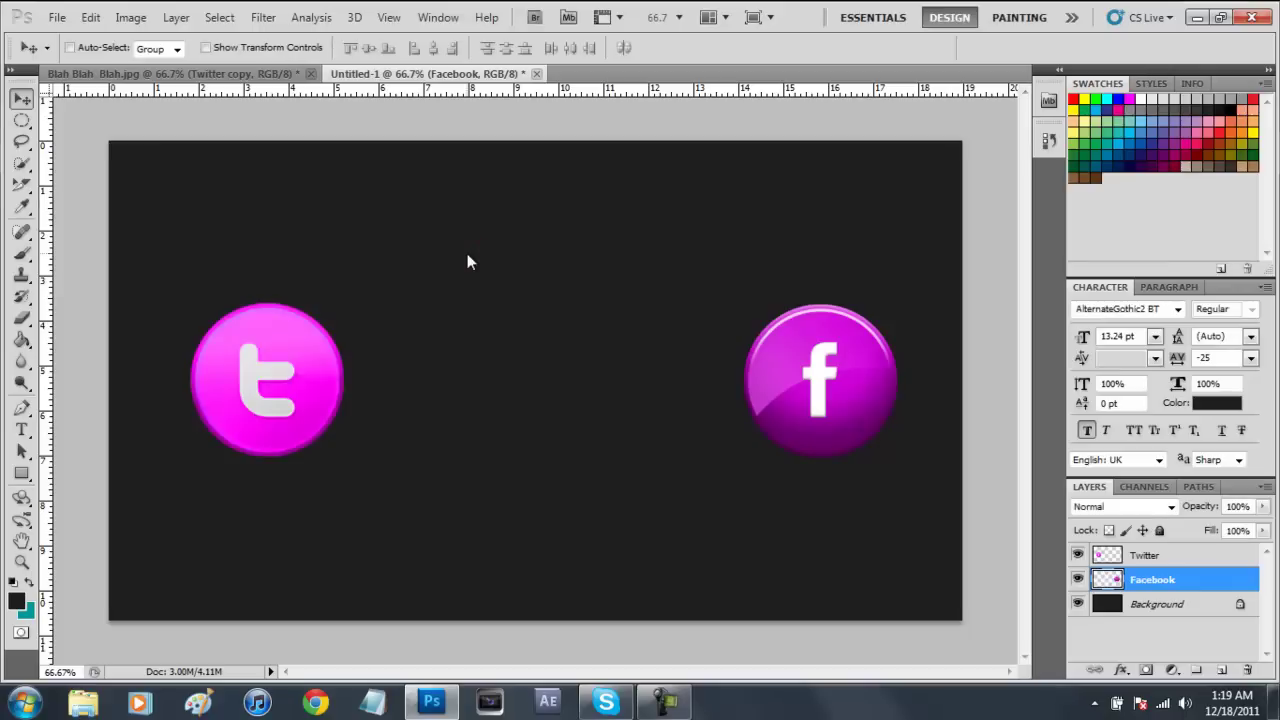